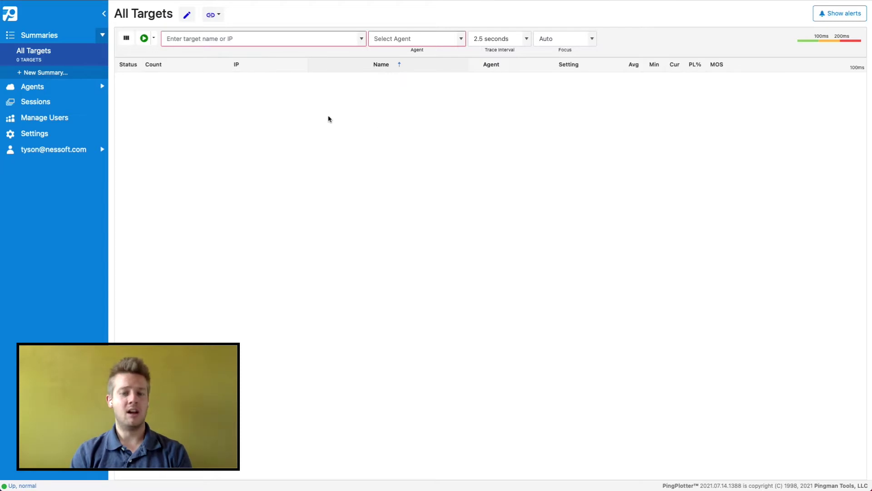
Go to the Agents page, which shows no agent templates or cloud agents yet.
click(32, 92)
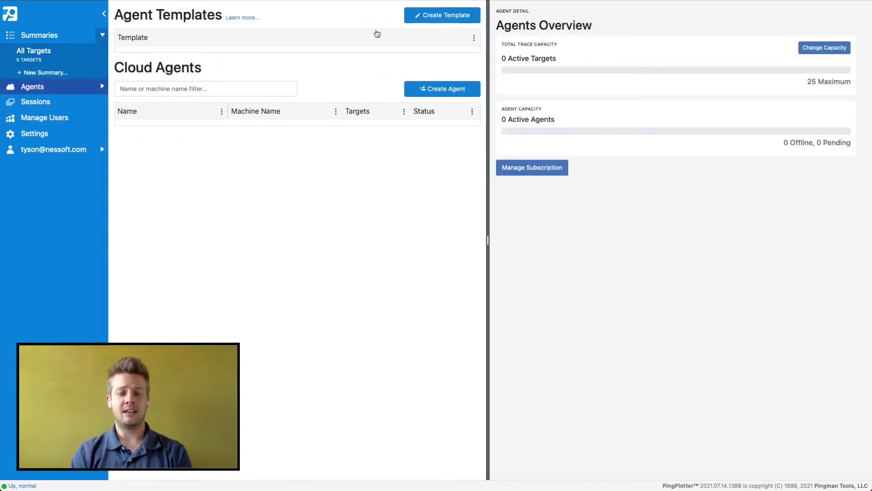
Create a new agent template named 'Infrastructure Monitor - {{MachineName}}'.
click(414, 15)
click(368, 69)
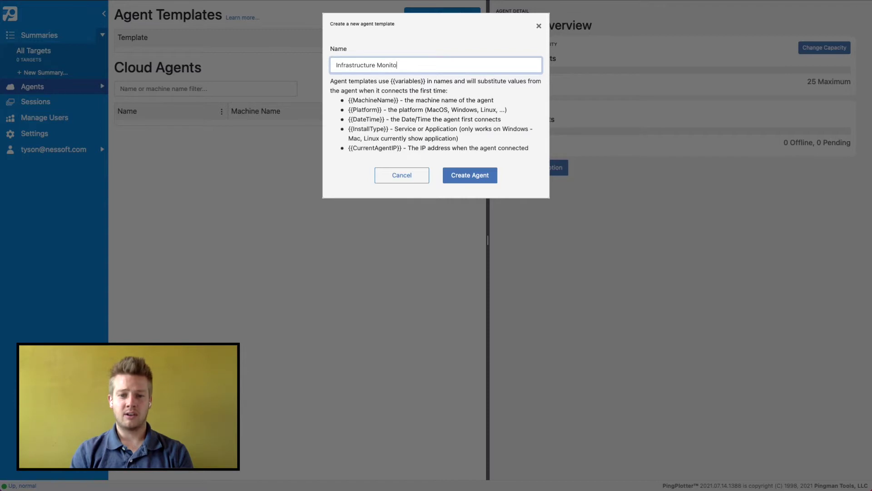
text({{MachineName}})
click(459, 175)
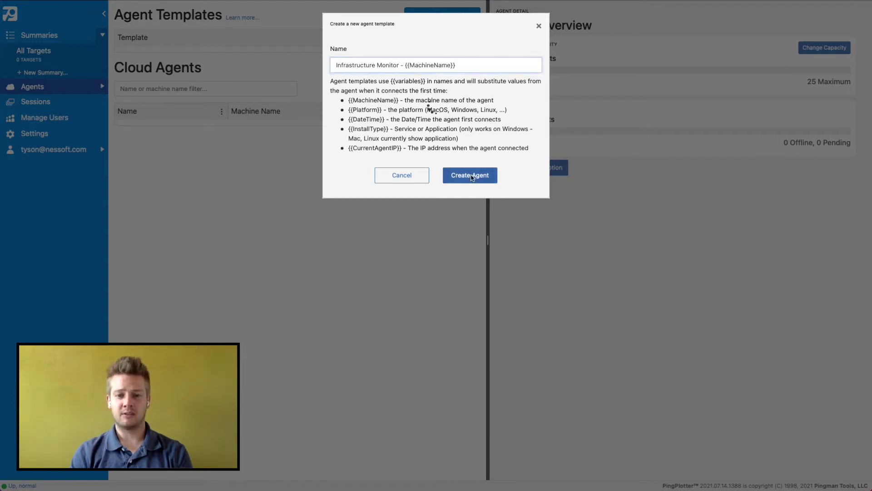
click(353, 54)
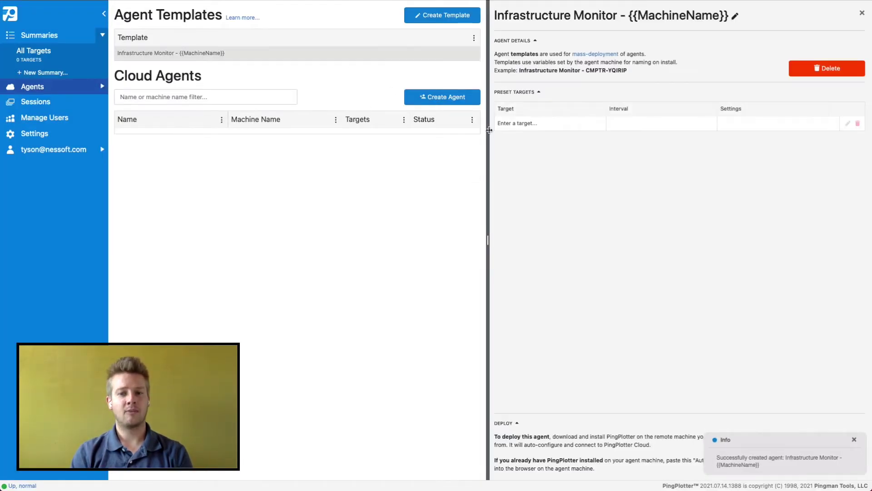
click(529, 124)
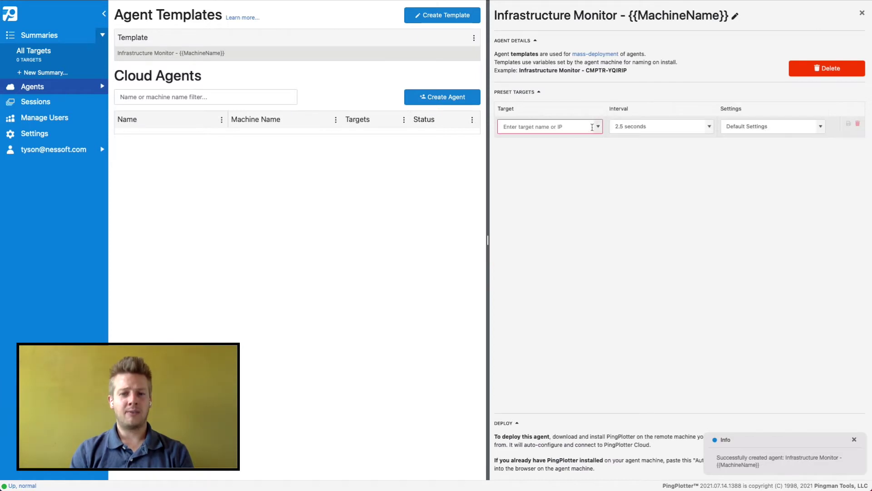
click(592, 127)
click(546, 168)
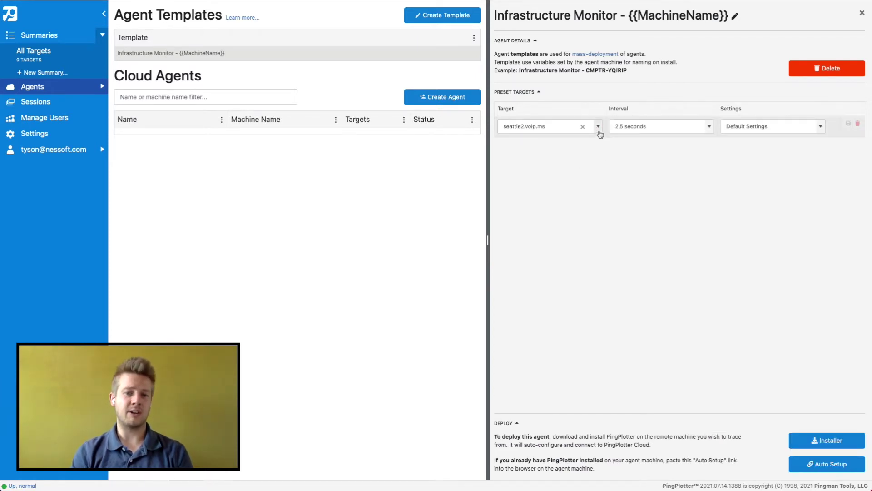
click(848, 123)
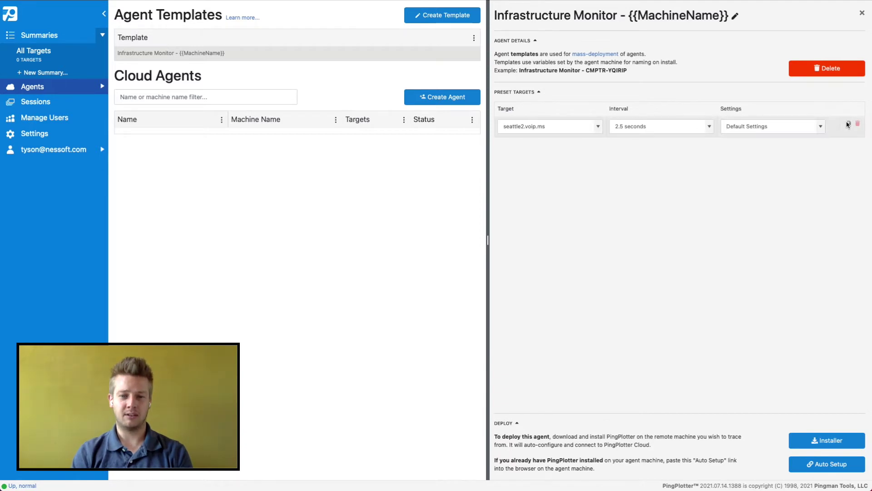
click(598, 140)
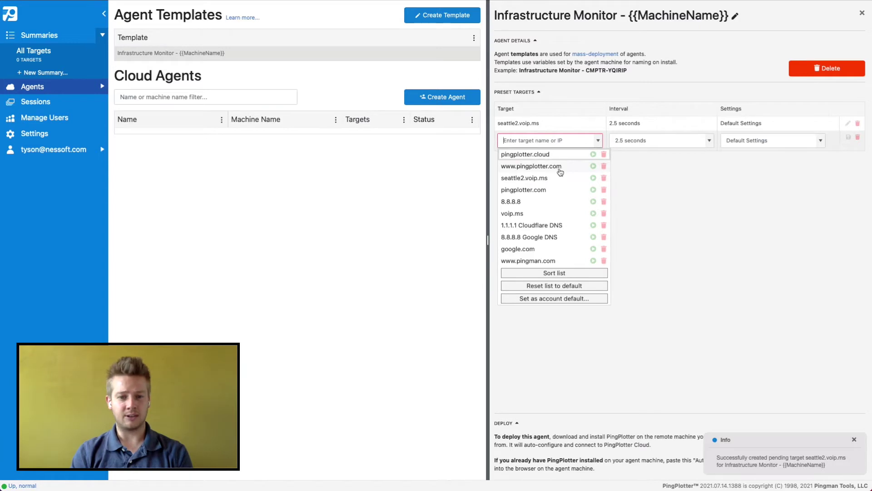
click(561, 171)
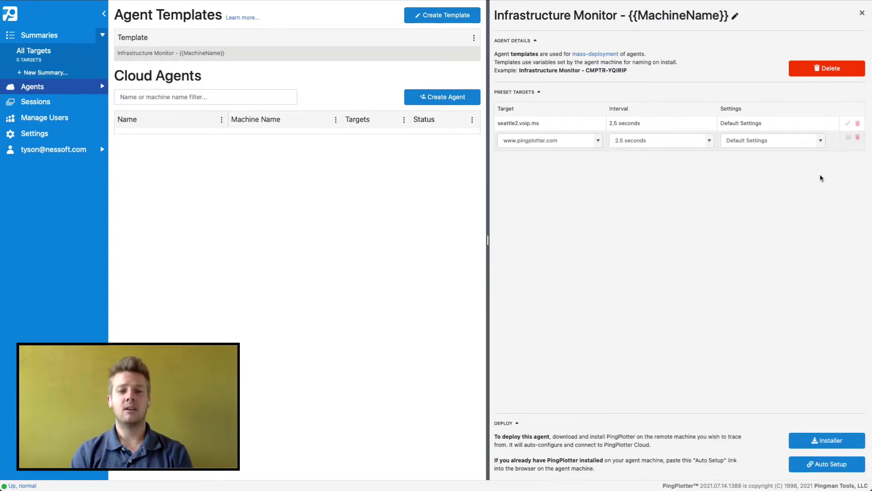
click(849, 138)
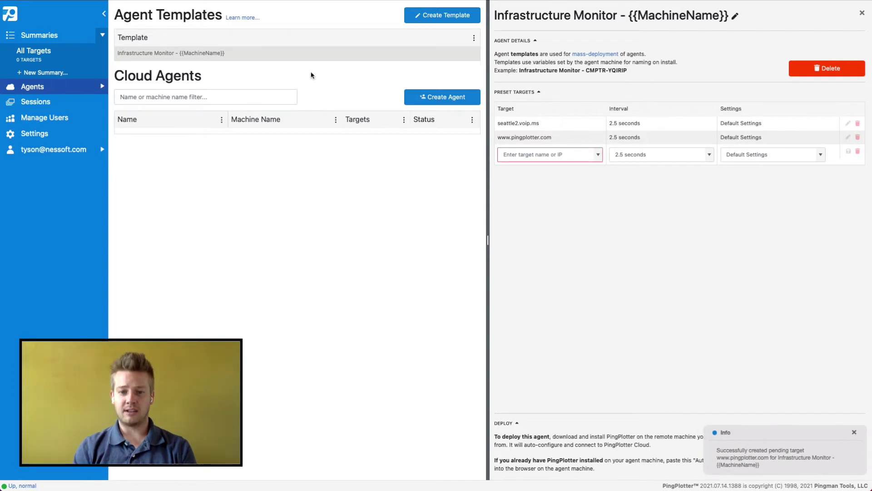
click(854, 432)
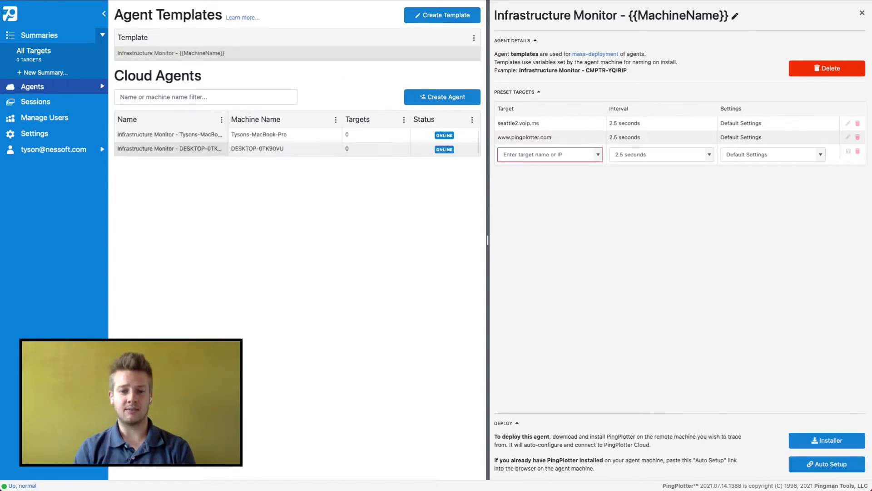
Show the All Targets summary with its four traces and open alerts for seattle2.voip.ms.
click(50, 54)
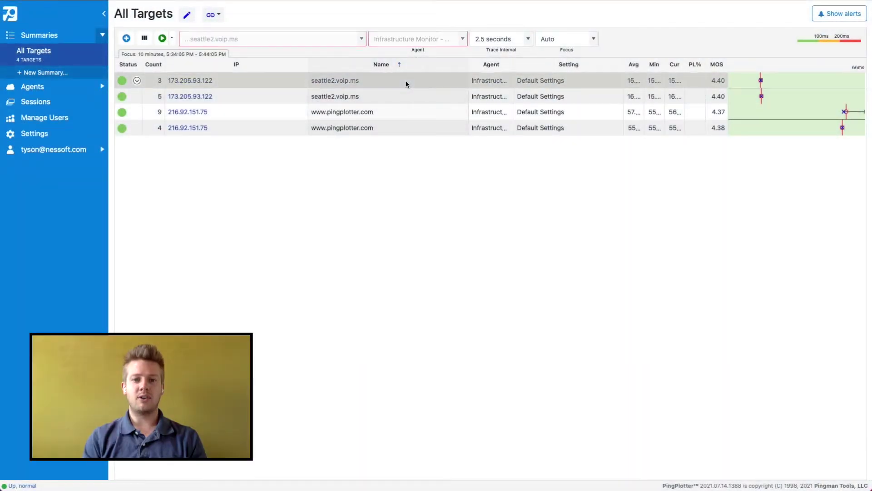
click(827, 14)
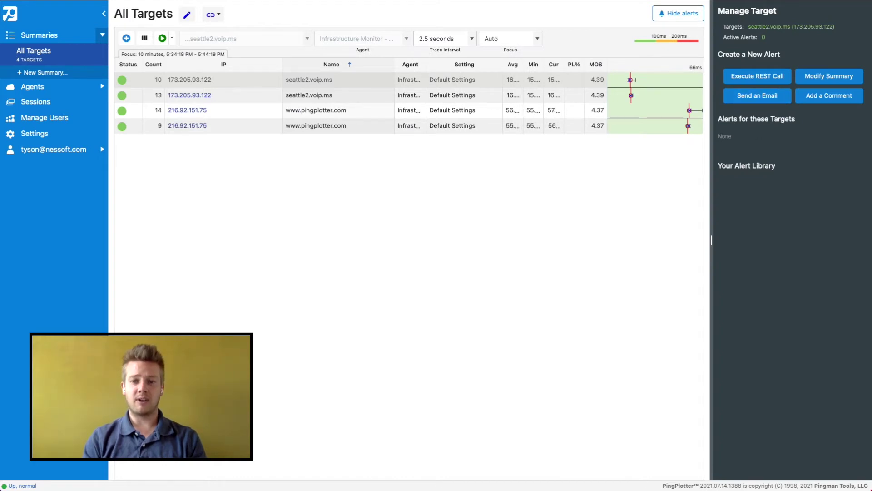
Begin a Send an Email alert on seattle2.voip.ms triggered by MOS below 4 over 60 minutes.
click(757, 97)
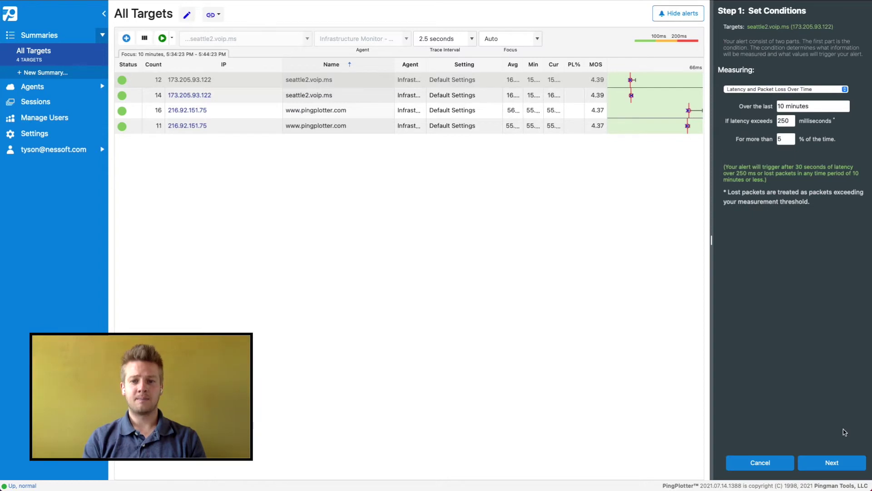
click(805, 89)
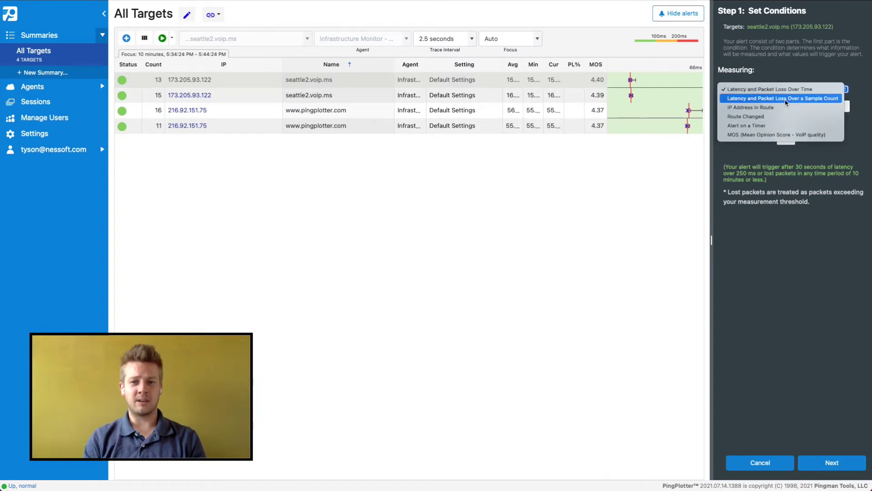
click(766, 135)
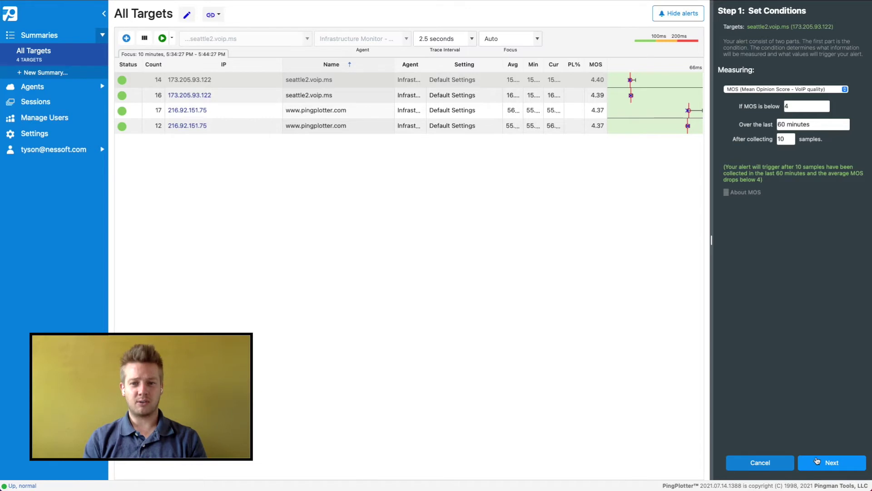
click(817, 461)
Enter the recipient's e-mail address and the subject '{{AgentName}}'s calls are headed south!'.
click(786, 156)
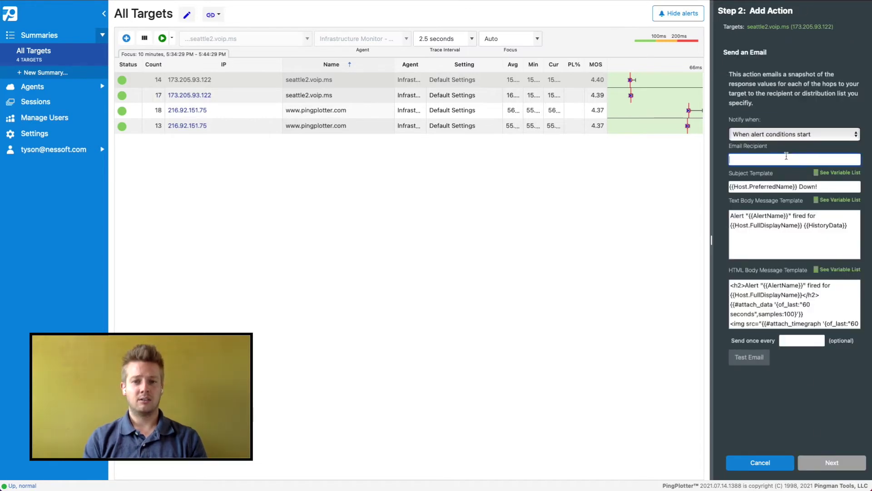
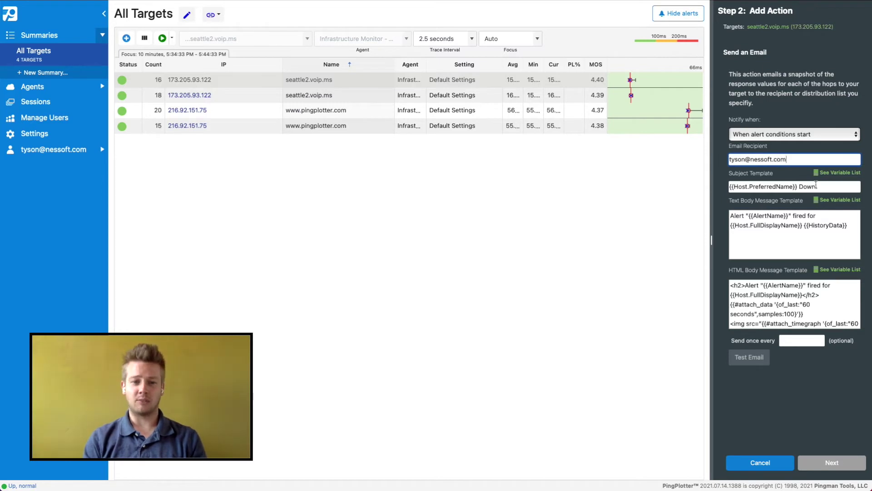
key(Tab)
text({{AgentName}}'s calls are headed south!)
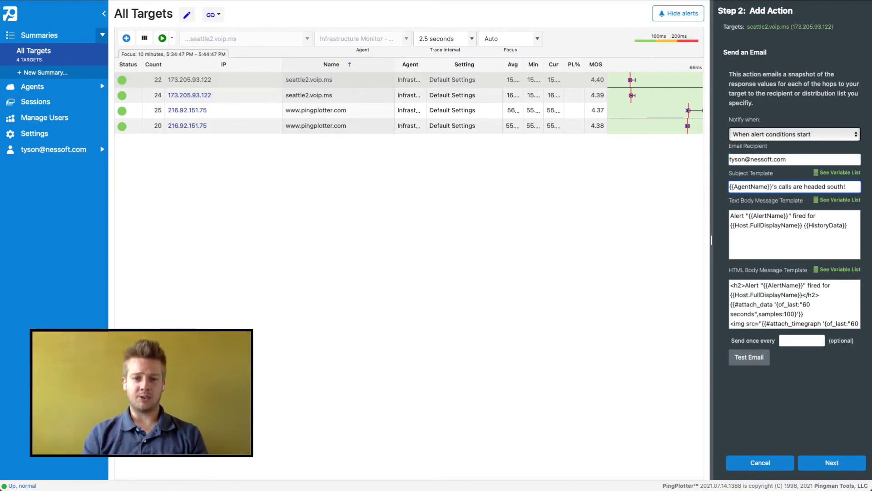
key(Tab)
Replace the HTML body heading with a personal greeting, two line breaks and a {{AgentName}} - {{Host.PreferredName}} status sentence.
drag(819, 295, 745, 285)
key(BackSpace)
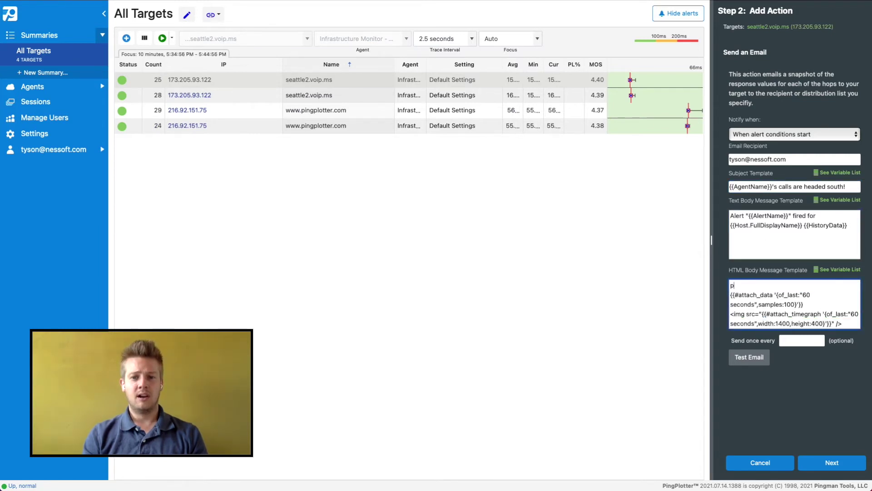
key(BackSpace)
key(BackSpace)
key(BackSpace)
key(BackSpace)
text(<p>Hey Tyson,)
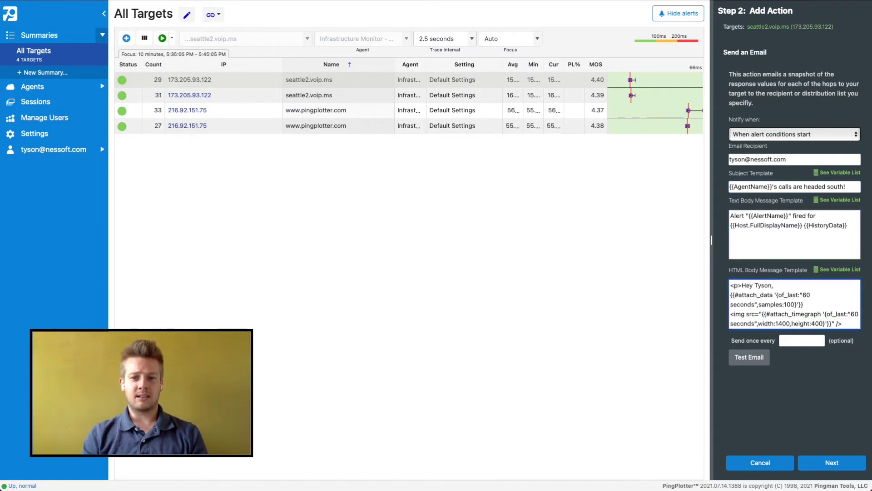
key(Return)
text(<br>)
key(Return)
text(<br>)
key(Return)
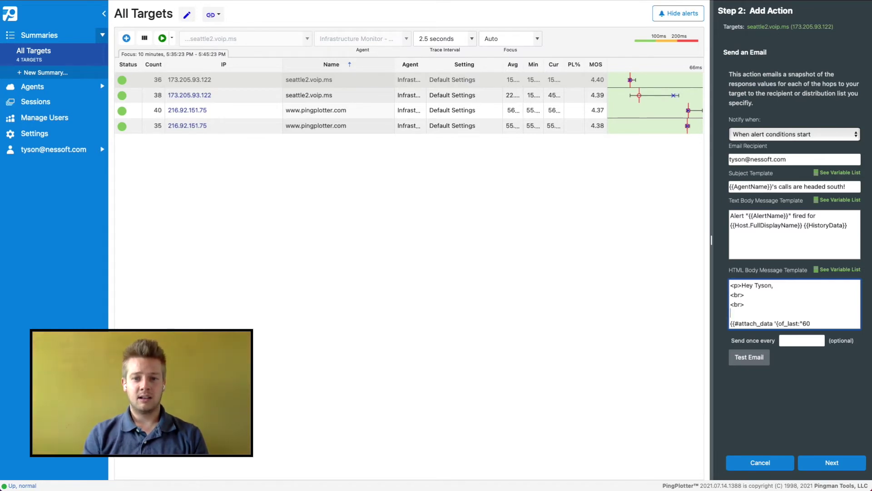
text({{AgentName}} - {{Ho)
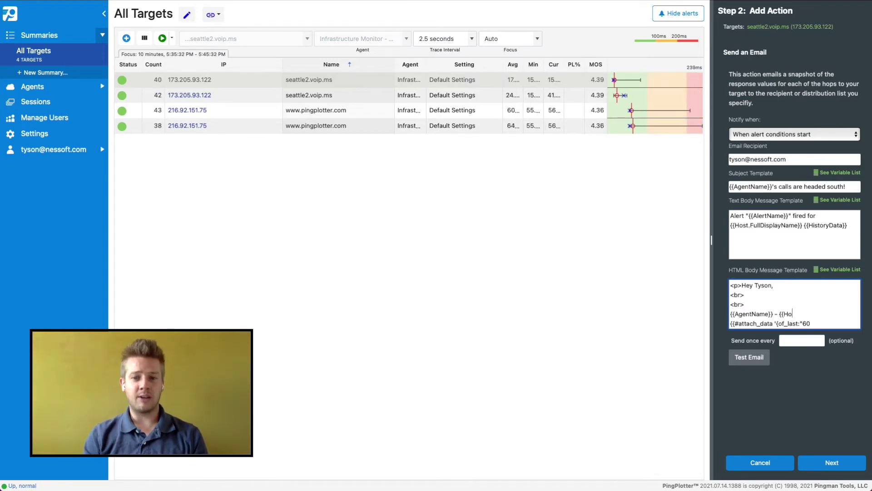
text(st.PreferredName}} is)
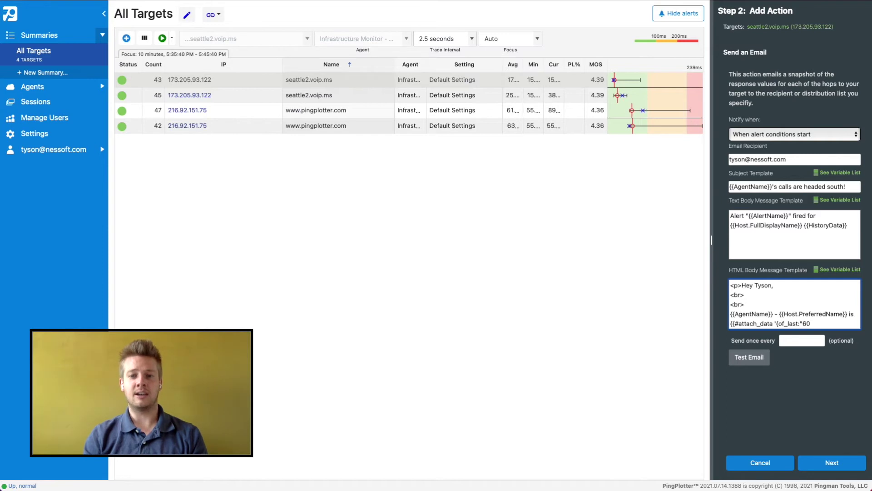
text( having some issues. You might want to chec)
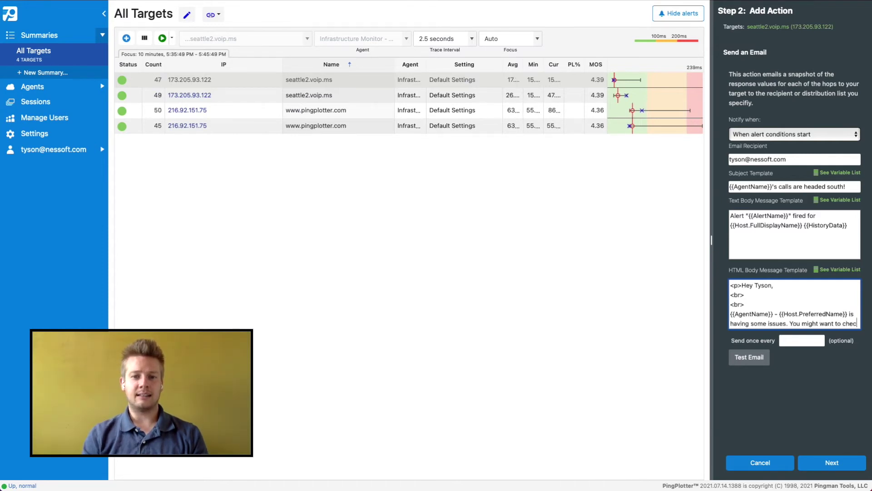
text(k it out. I've attached some data but it might be easier f)
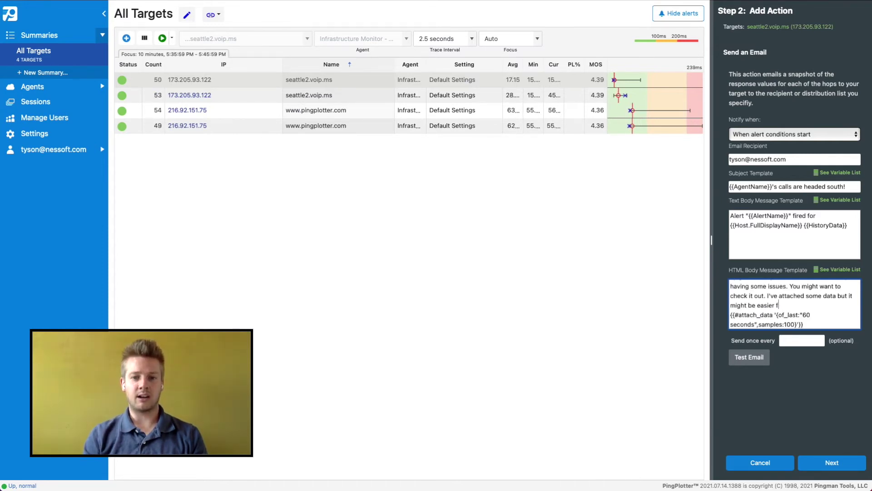
text(or you to just <a href=")
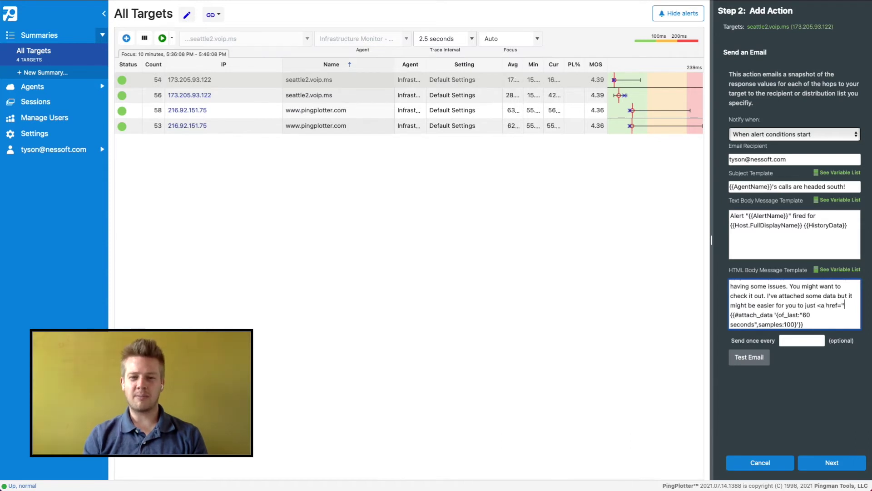
text(https://pingplotter.cloud">login)
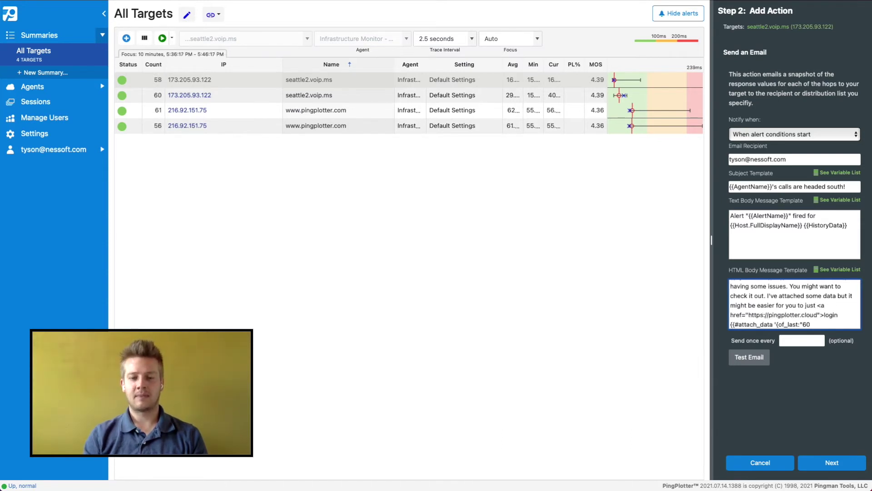
text(</a></p)
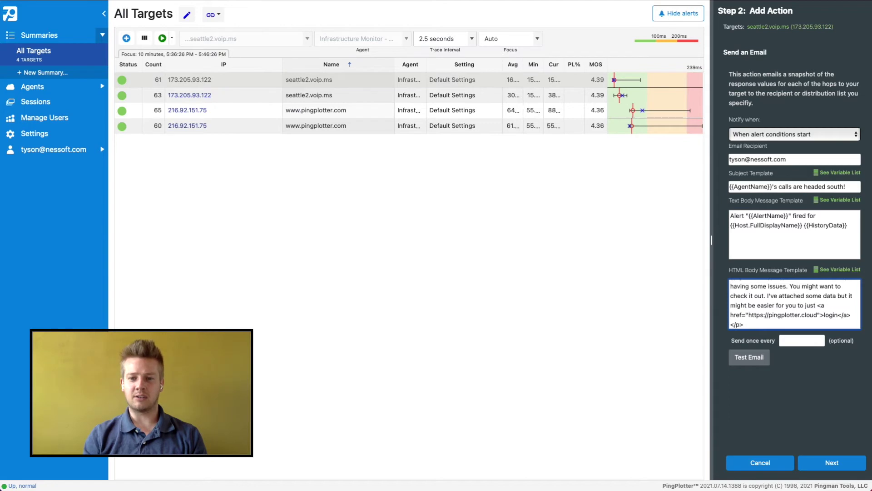
text(>)
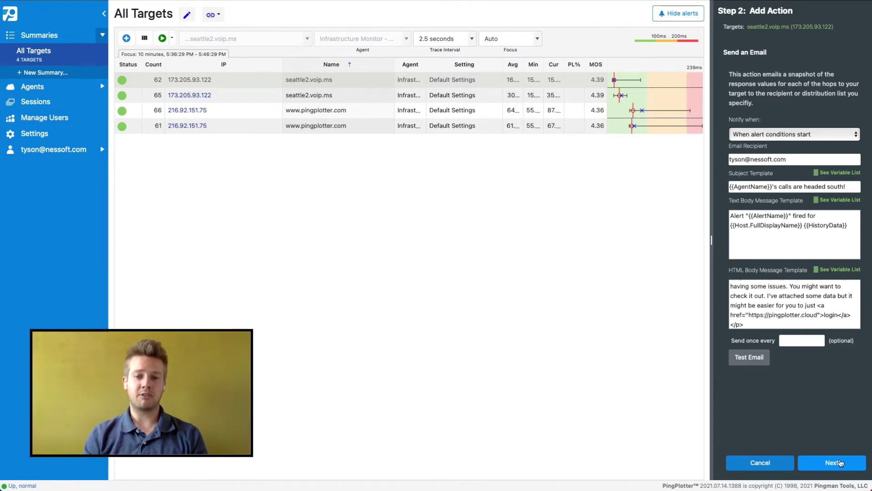
Name the MOS alert 'Low MOS Email' and finish saving it.
click(840, 463)
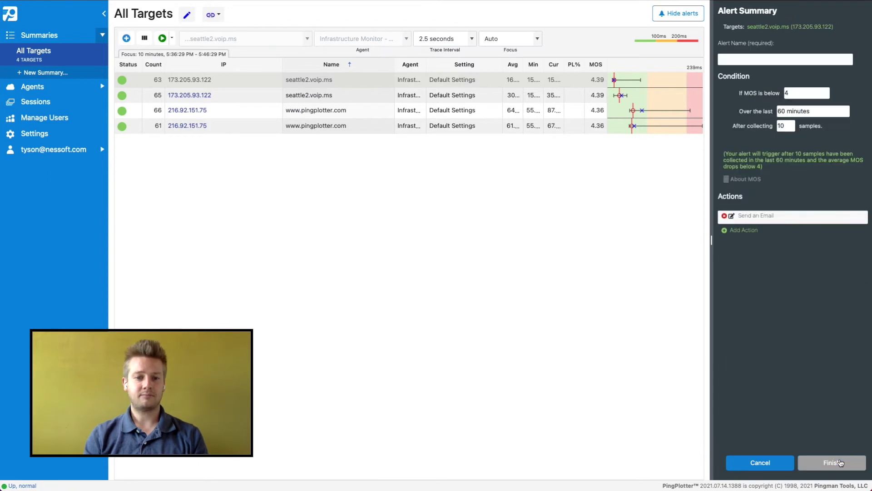
click(761, 64)
text(L)
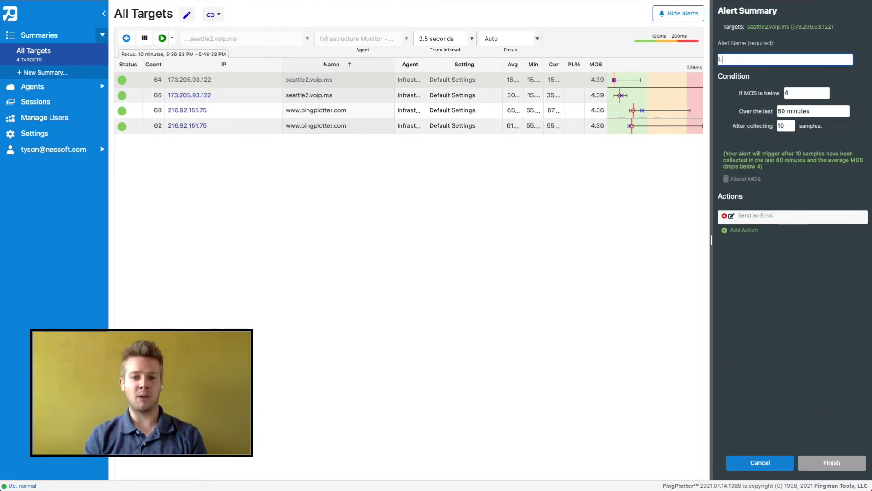
text(ow MOS Email)
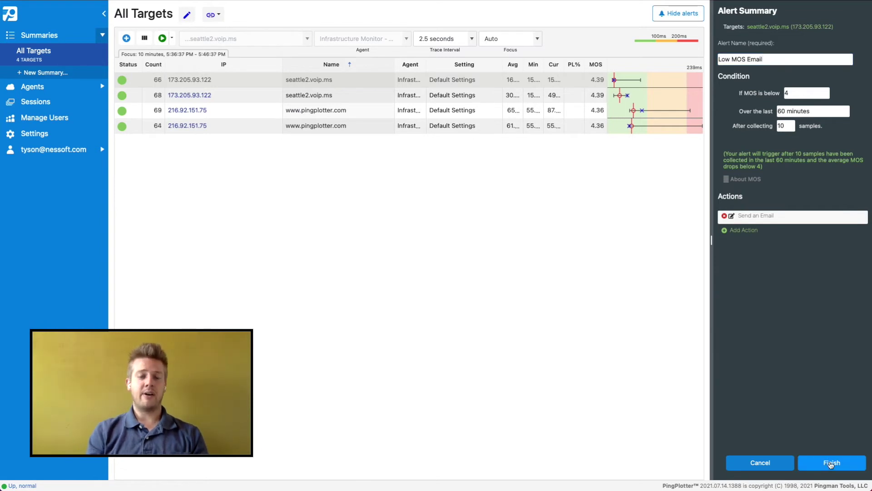
click(832, 464)
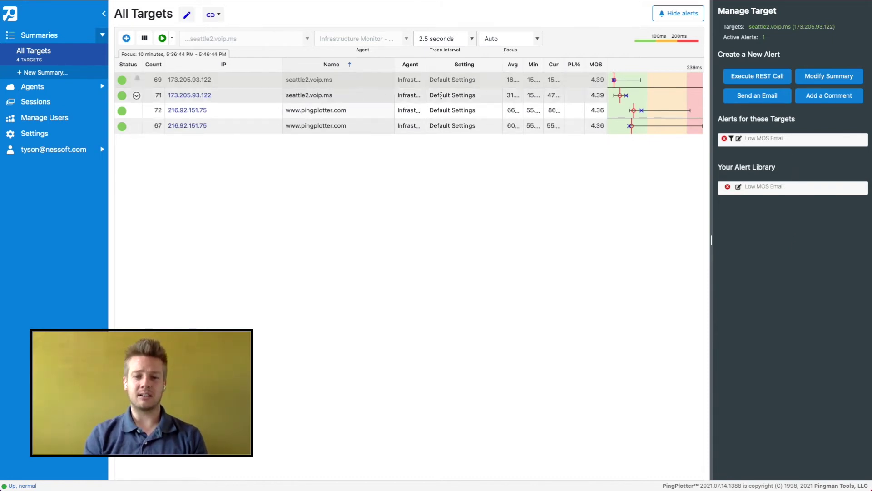
click(447, 126)
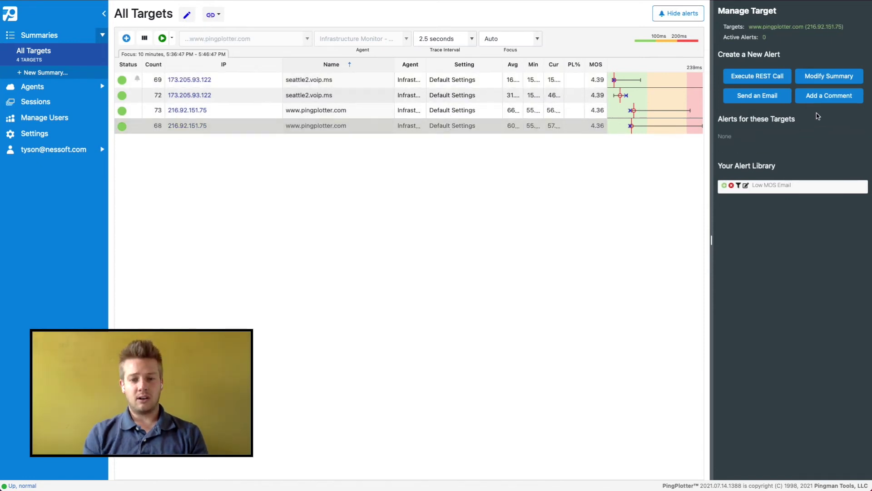
click(784, 100)
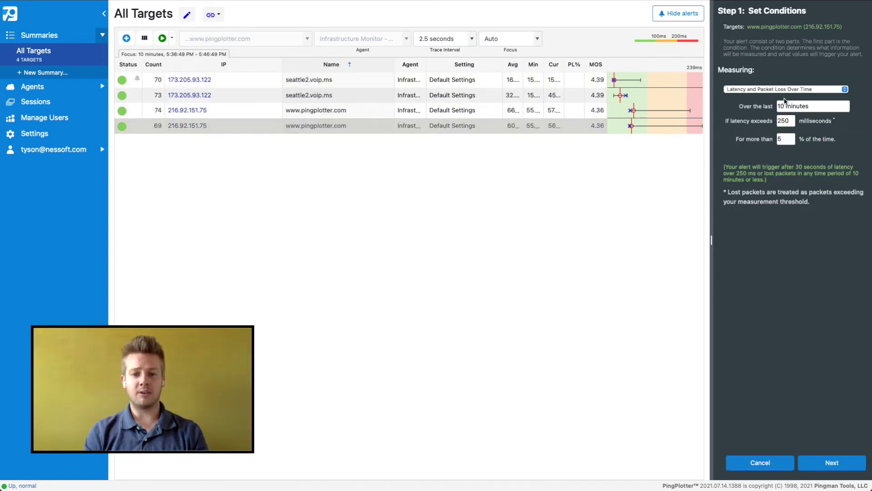
click(821, 468)
click(787, 159)
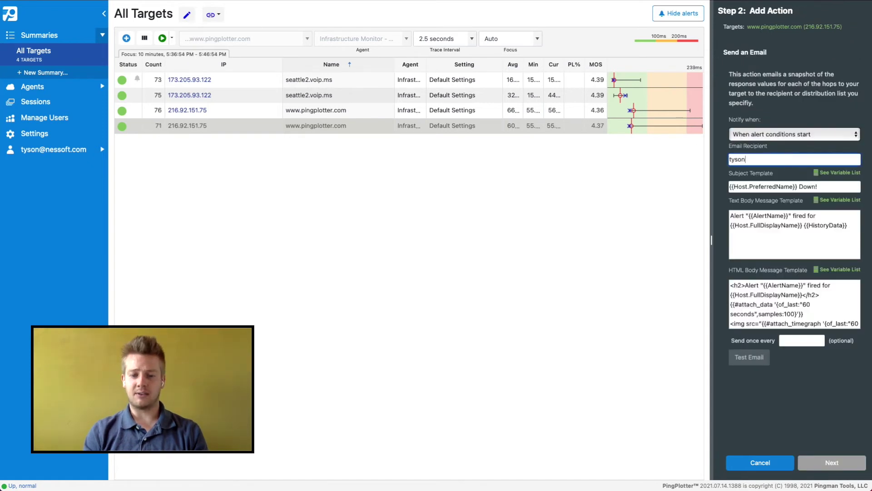
click(832, 462)
text(Hi)
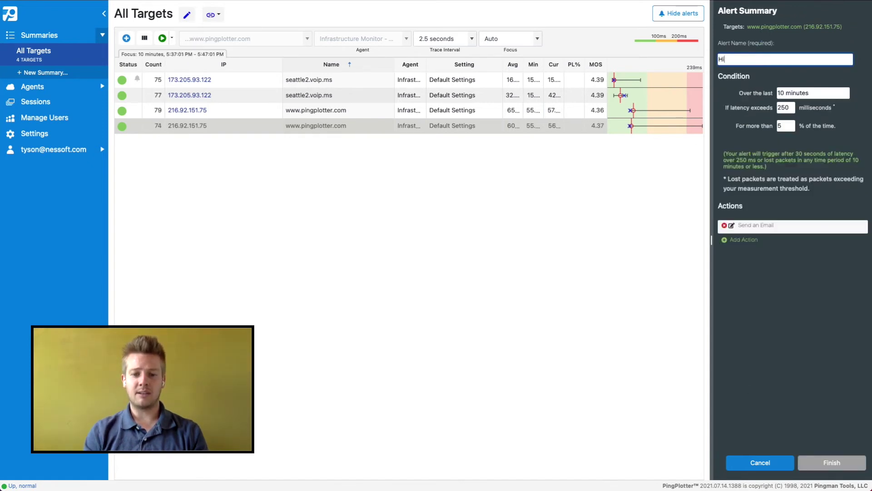
text(gh Latency Email)
click(832, 462)
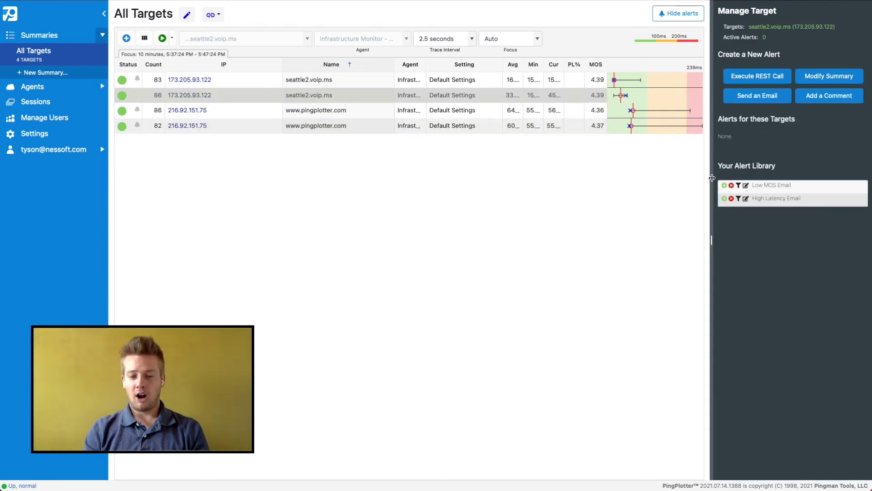
click(724, 185)
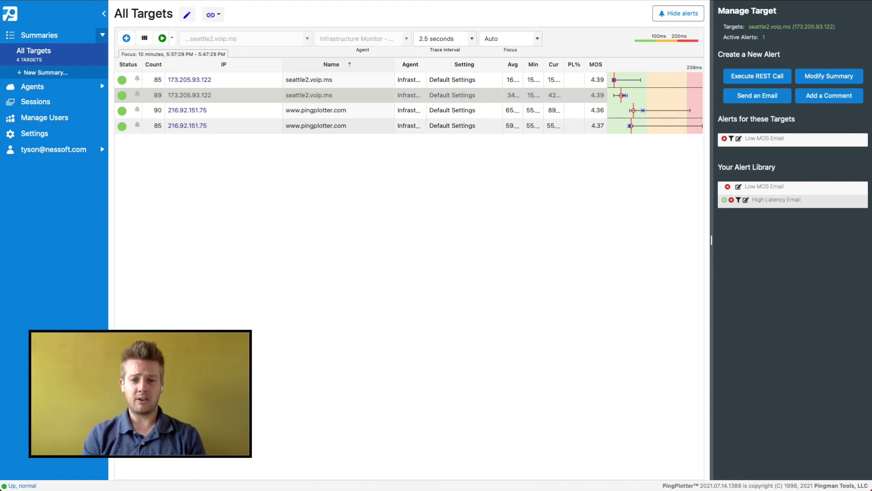
Close the alerts panel once Low MOS Email is applied to seattle2.voip.ms.
click(678, 13)
Create an 'Uptime Report' summary containing all four targets and open its LiveShare link form.
click(44, 73)
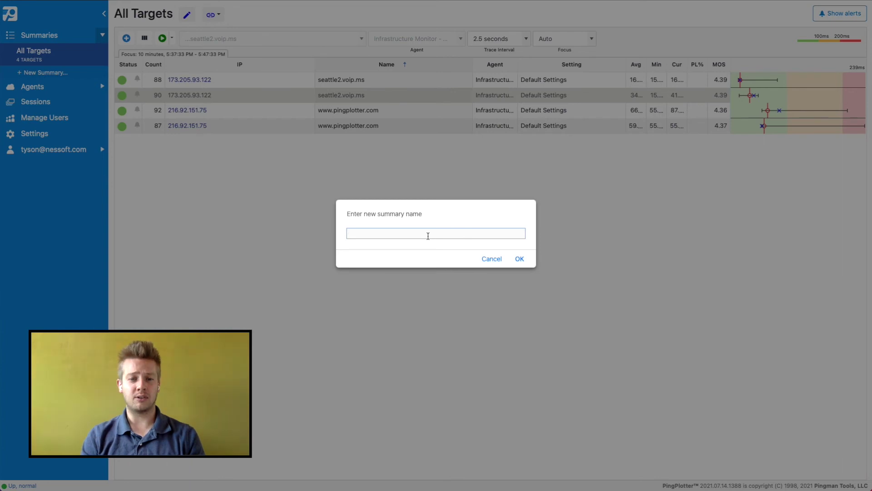
text(Uptime Report)
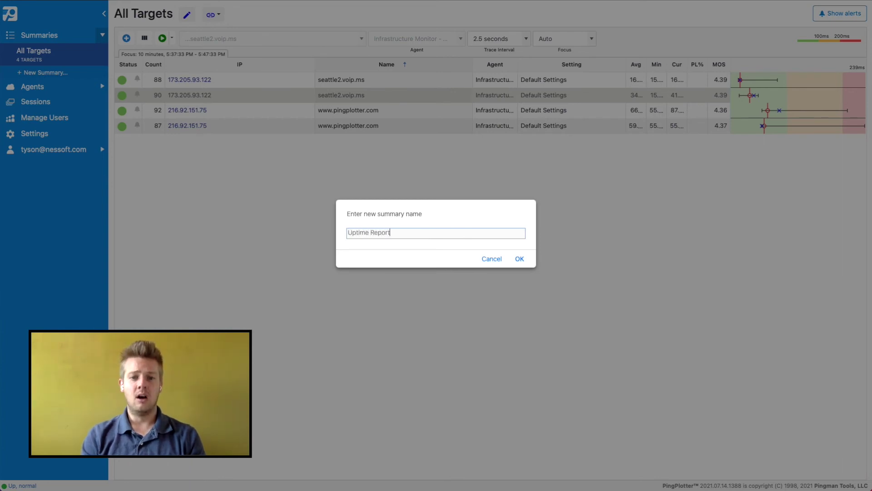
key(Return)
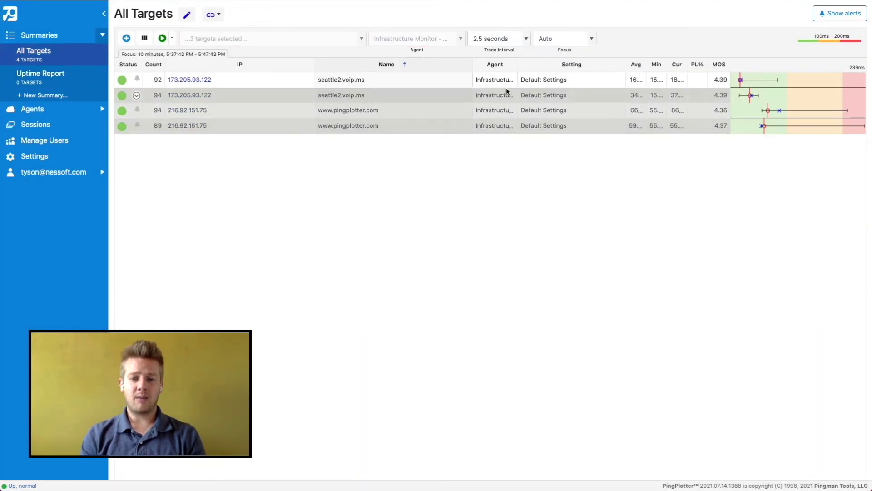
right_click(506, 91)
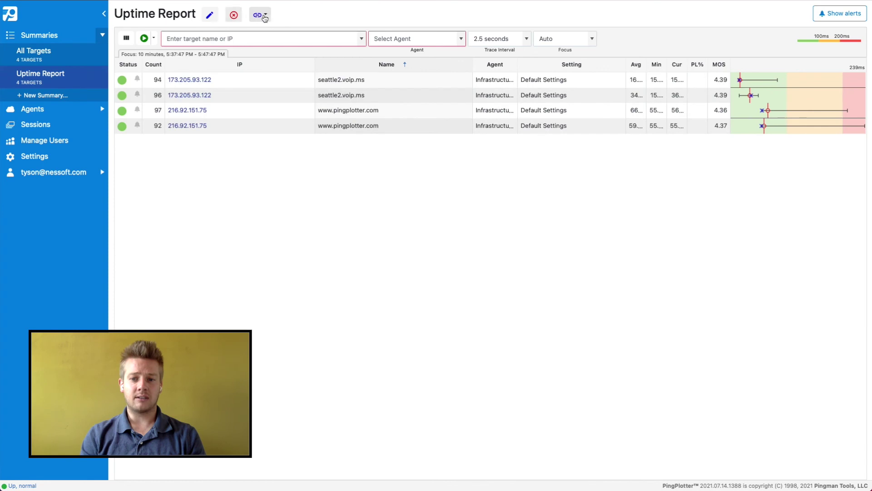
click(263, 15)
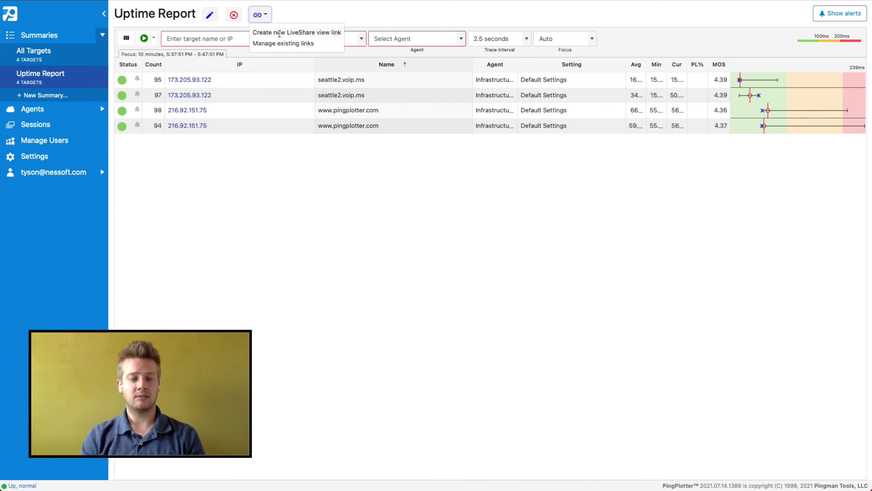
click(279, 32)
Name the view-only LiveShare link 'Uptime Report' and create it.
click(342, 90)
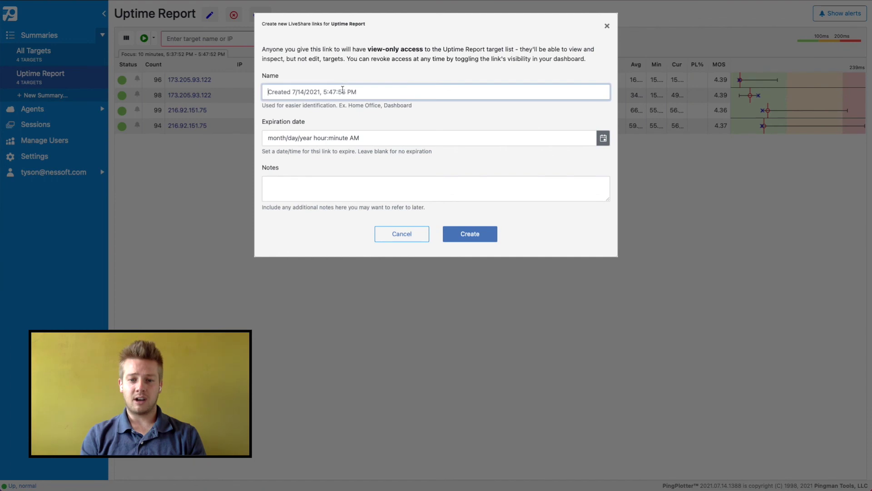
text(Uptime Report)
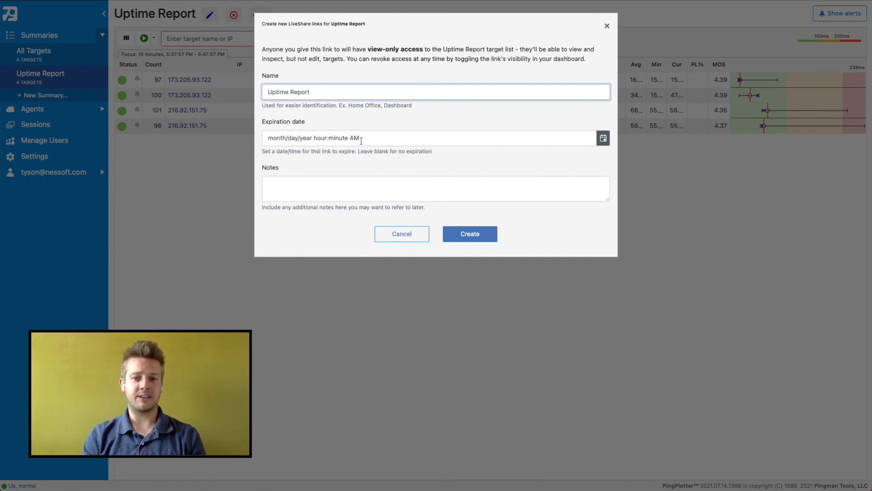
click(465, 234)
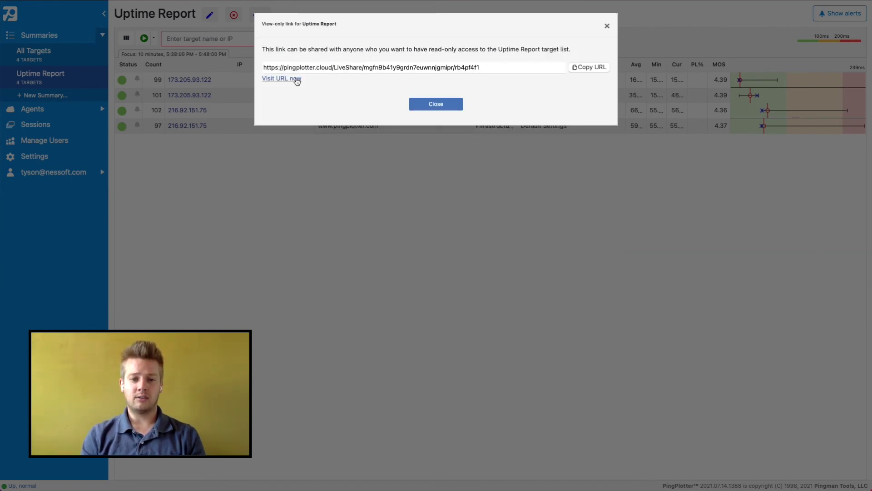
Open the LiveShare Uptime Report in a new tab, view the seattle2.voip.ms trace, then return to the summary.
click(295, 79)
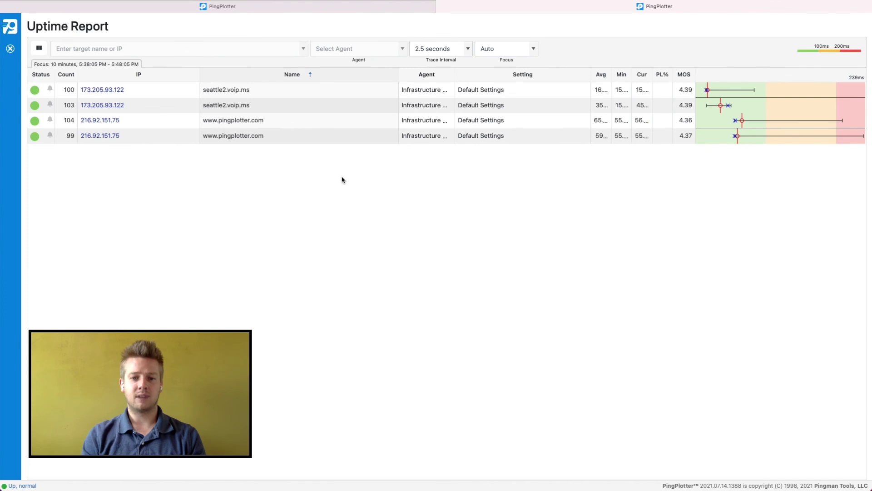
click(122, 90)
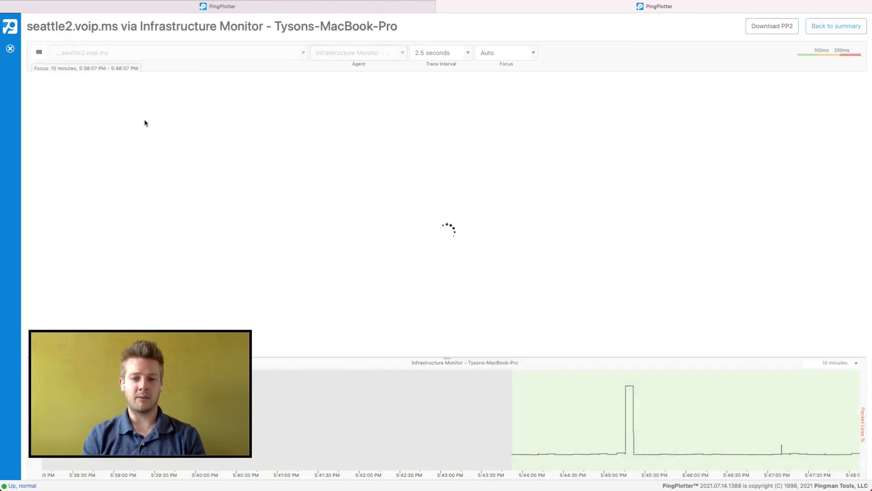
click(836, 25)
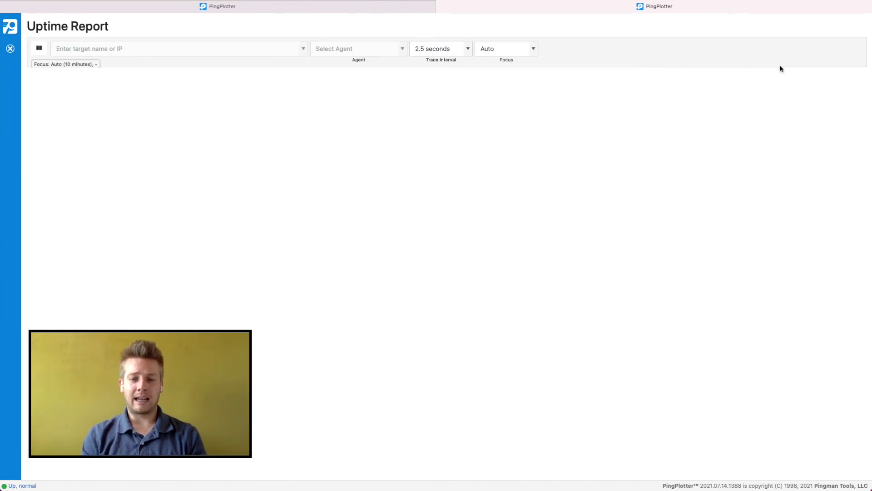